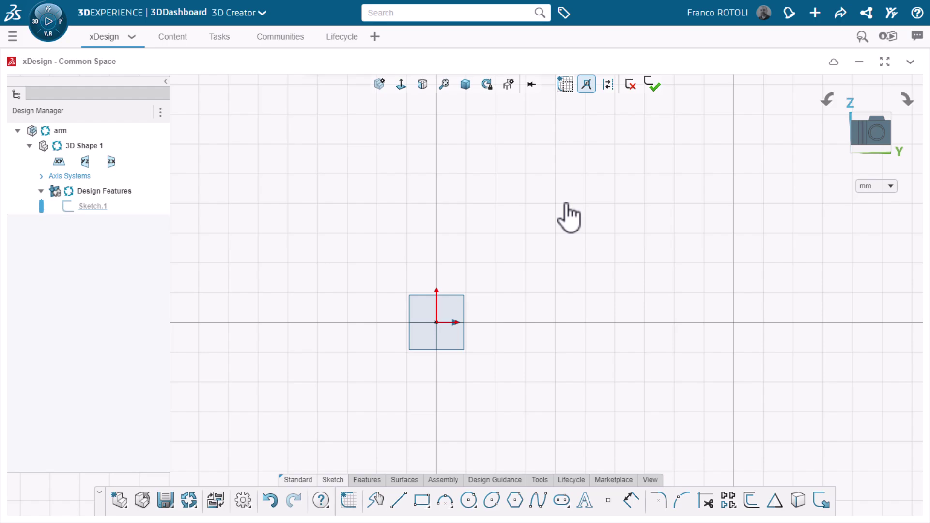
Step: Sketch an open L-shaped profile with a vertical line down to the origin and a shorter horizontal line along the positive Y axis
click(398, 500)
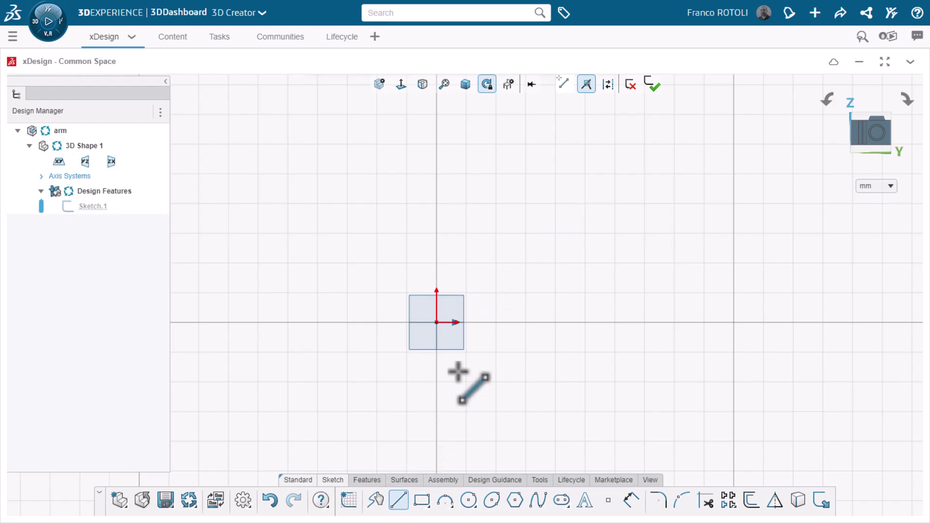
click(436, 170)
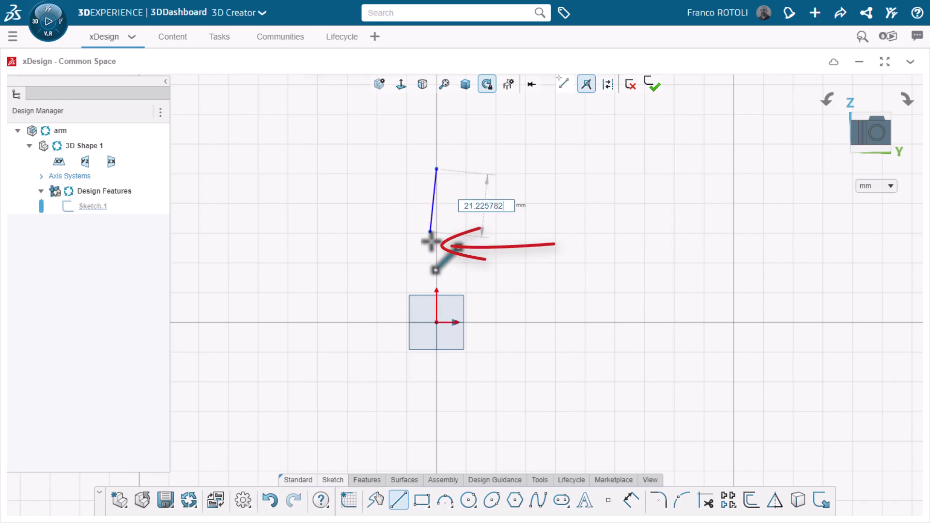
click(436, 322)
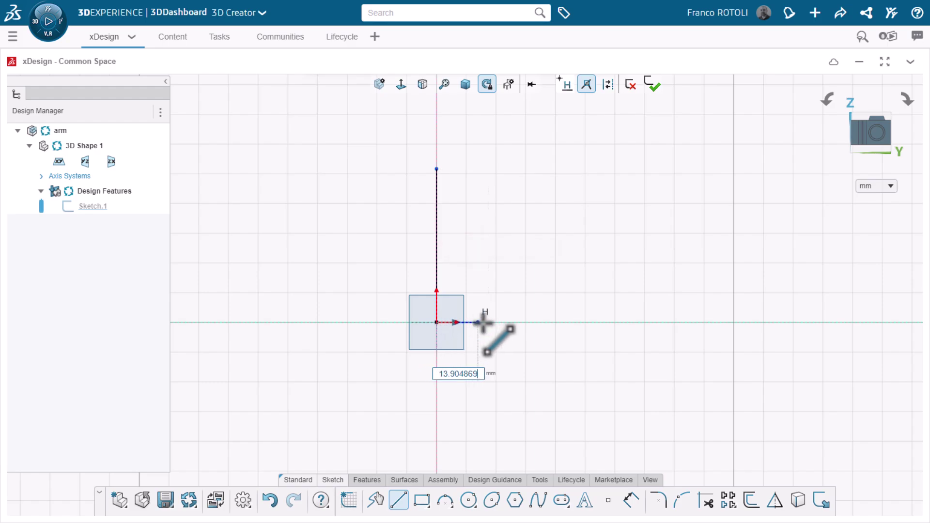
click(521, 322)
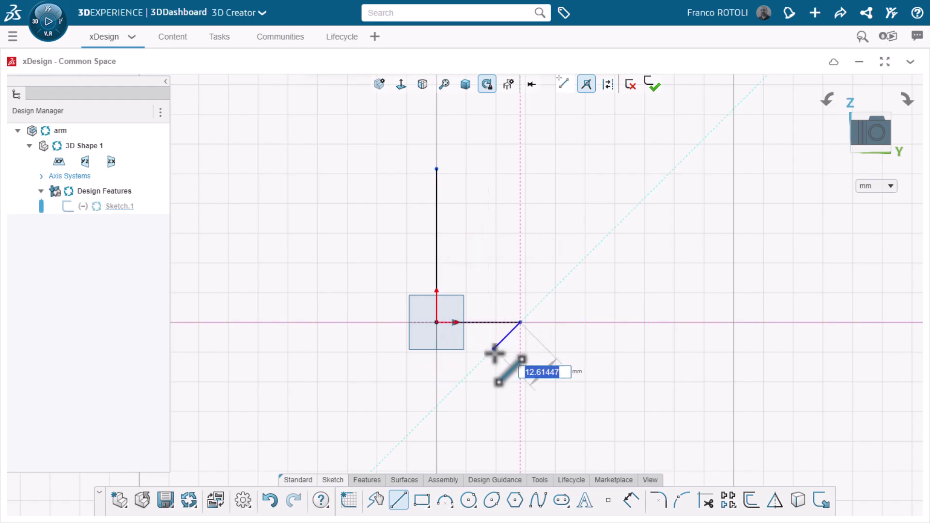
key(Escape)
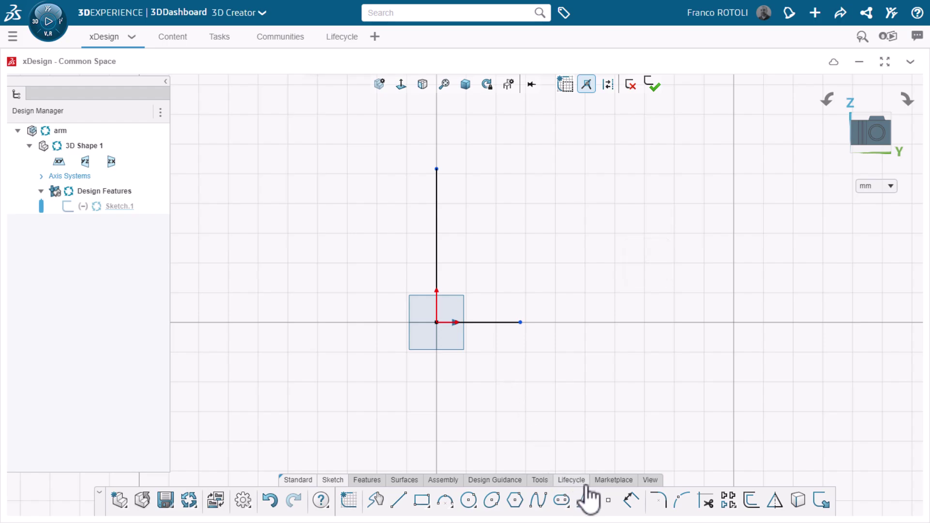
Step: Dimension the L-profile's horizontal line to 25 mm and its vertical line to 70 mm
click(631, 500)
click(497, 323)
click(484, 375)
text(25)
key(Return)
click(436, 280)
click(374, 251)
text(70)
key(Return)
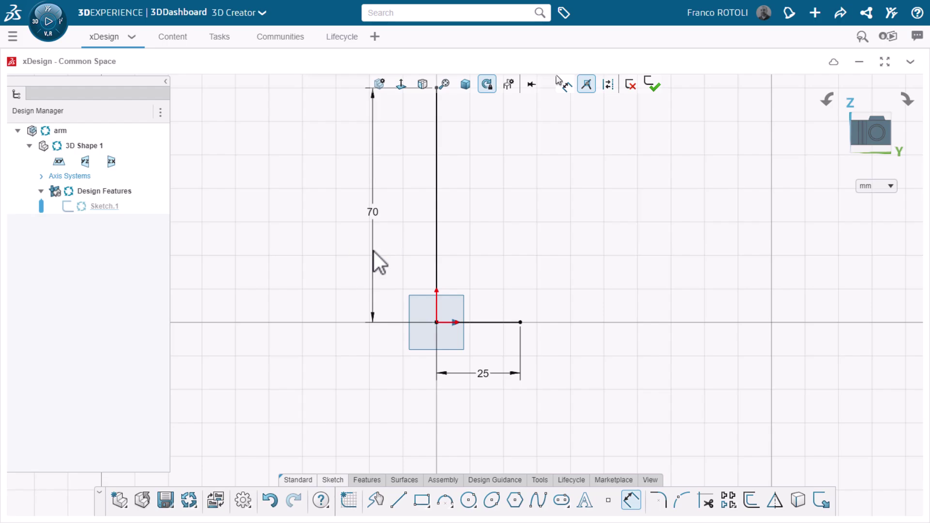
Step: Round the L-profile's corner at the origin with a sketch fillet of 6 mm radius
click(660, 499)
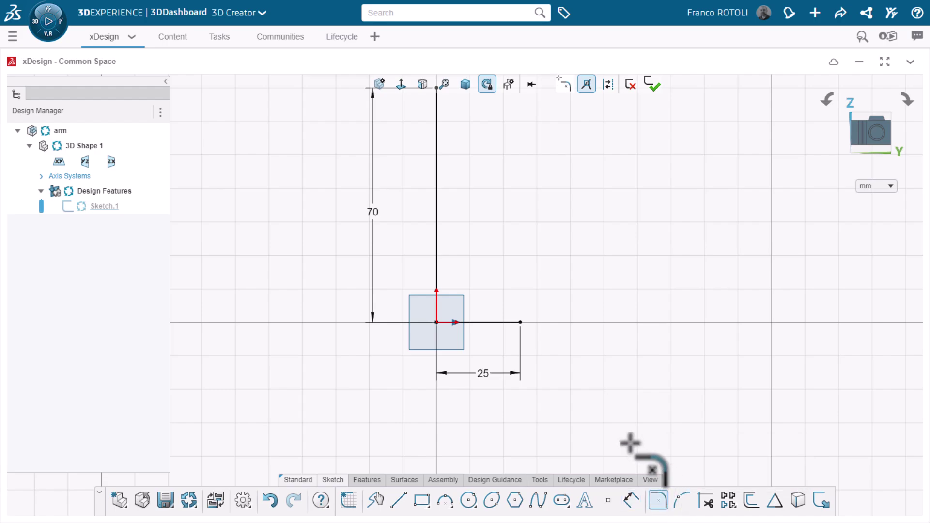
click(438, 324)
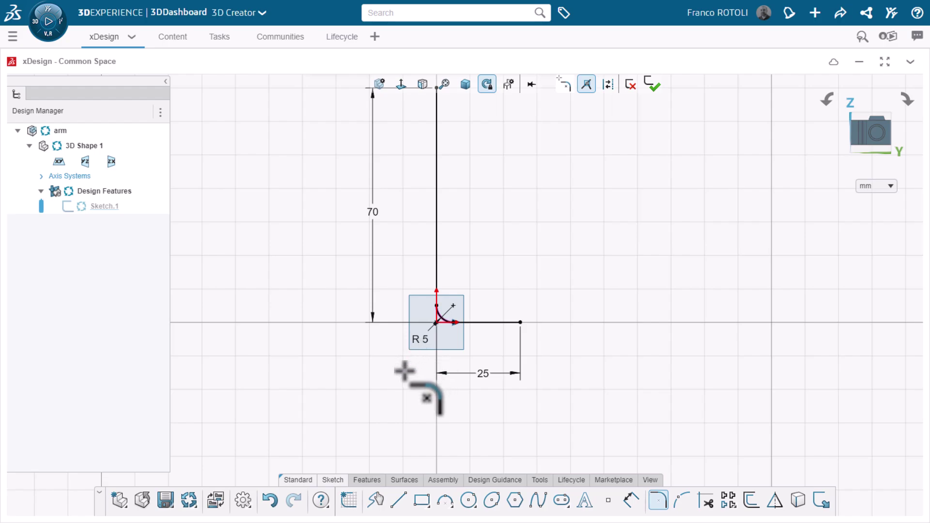
double_click(420, 339)
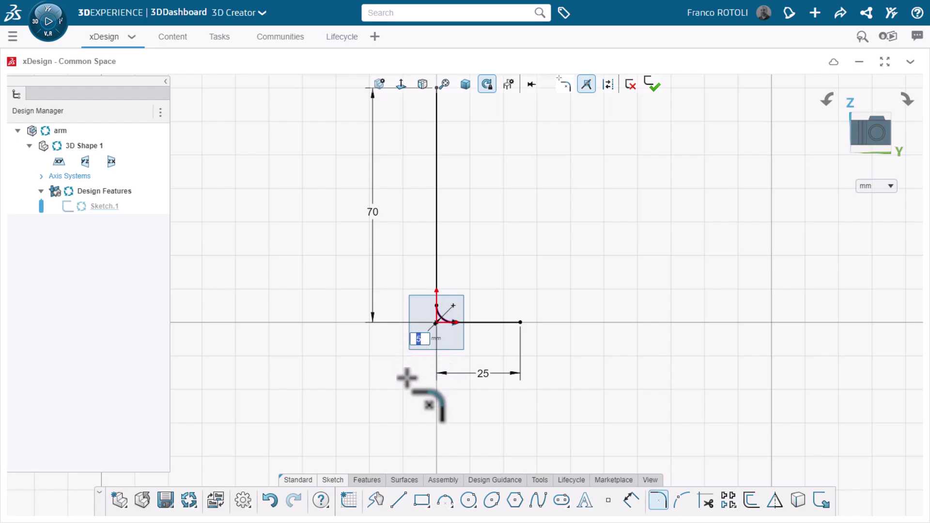
key(Return)
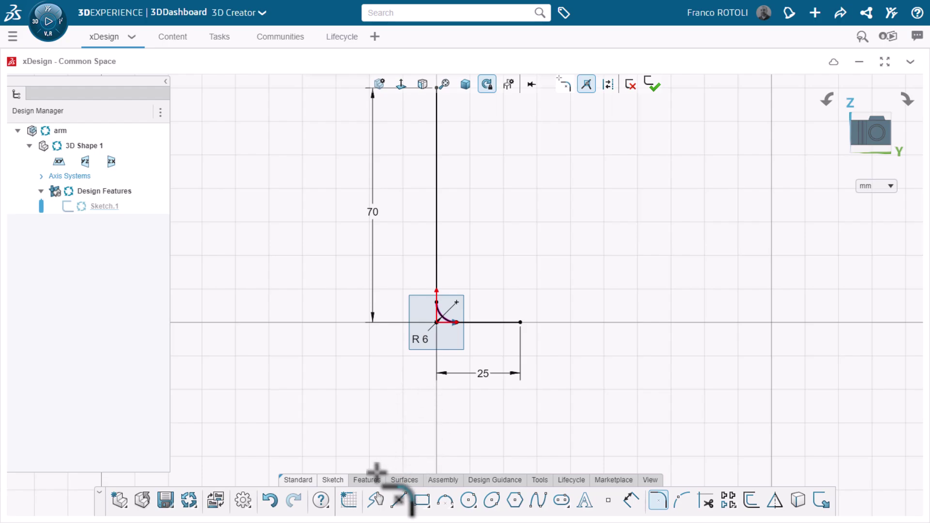
Step: Extrude the open L-profile as a thin feature, midplane, with 55 mm distance and 5 mm thickness
click(377, 481)
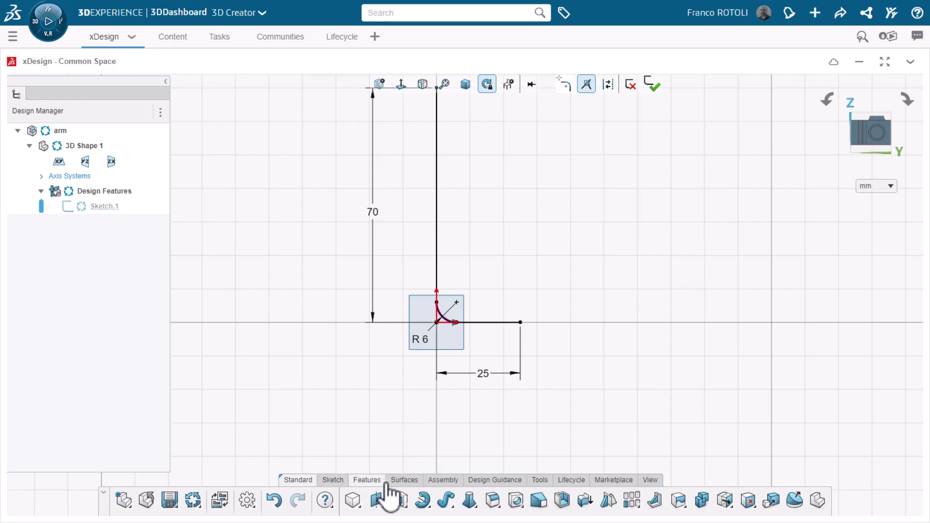
click(399, 500)
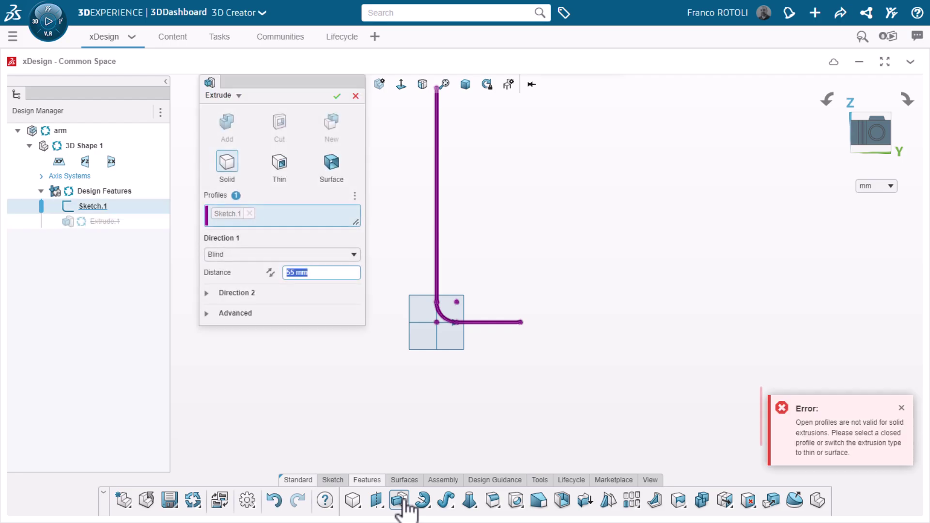
mouse_move(621, 298)
middle_down()
mouse_move(585, 317)
mouse_move(519, 176)
mouse_move(464, 139)
middle_up()
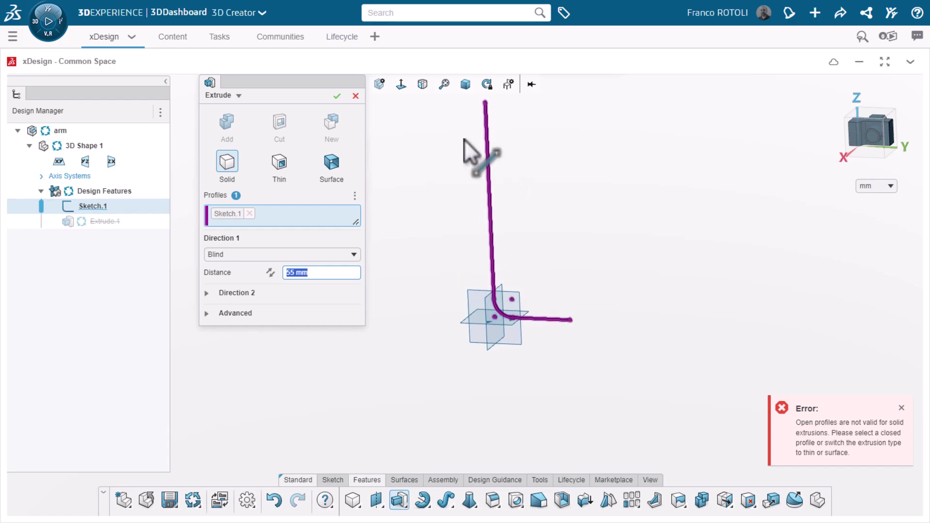
click(280, 163)
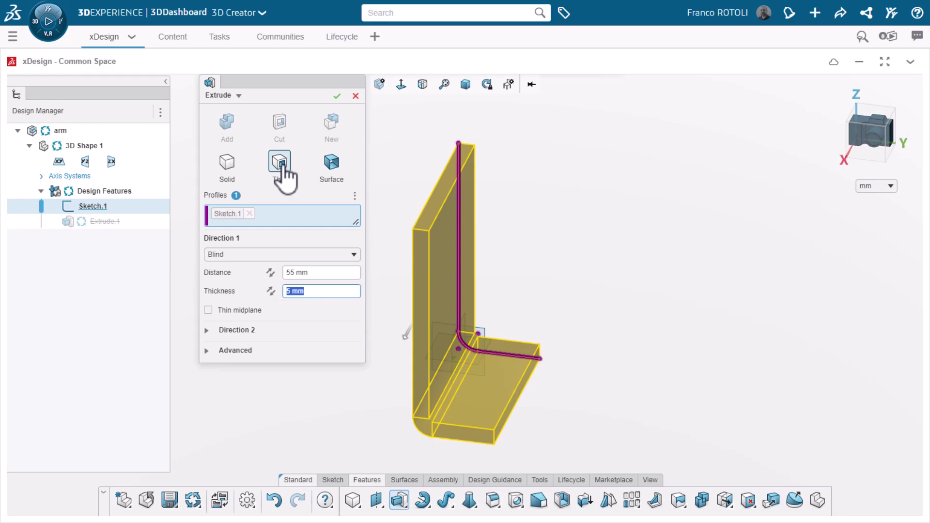
click(289, 256)
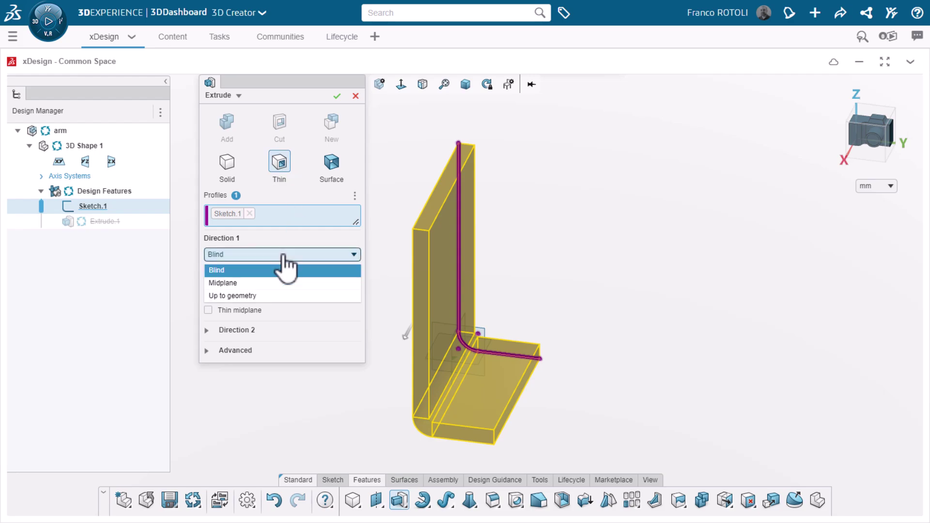
click(264, 285)
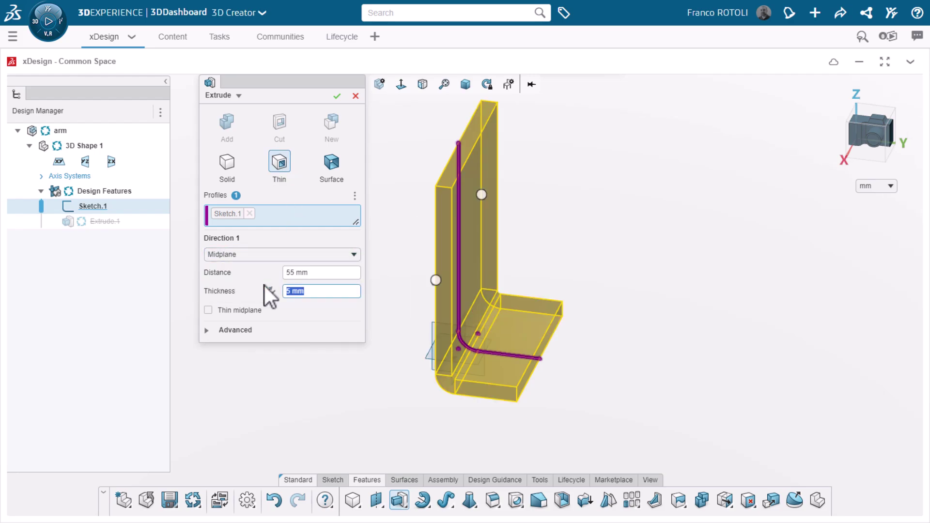
click(337, 97)
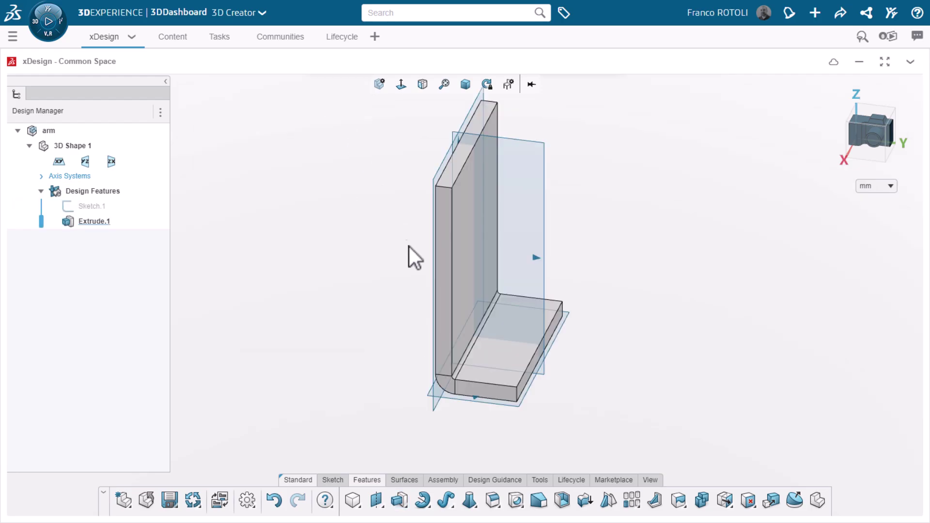
Step: Start a sketch on the vertical plate's inner face and draw a rectangle from its upper edge down to its right side edge
middle_drag(420, 339, 329, 322)
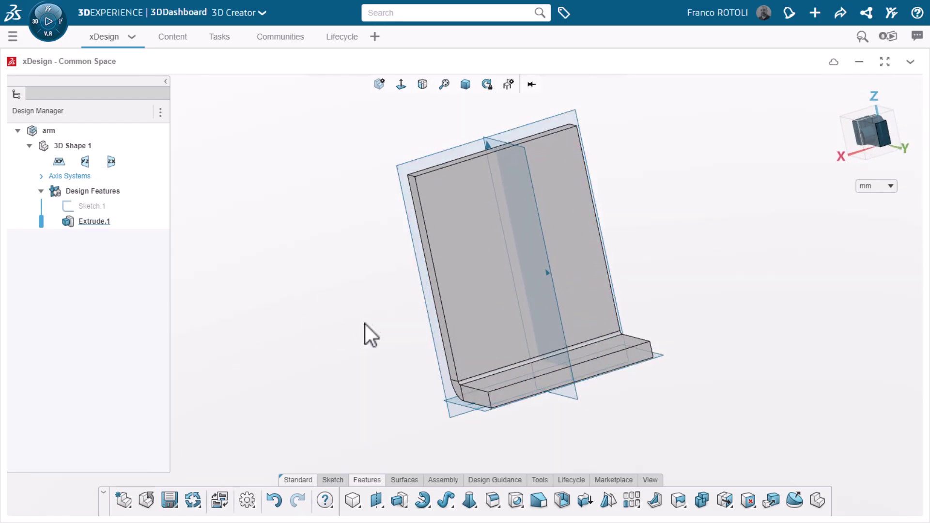
click(461, 322)
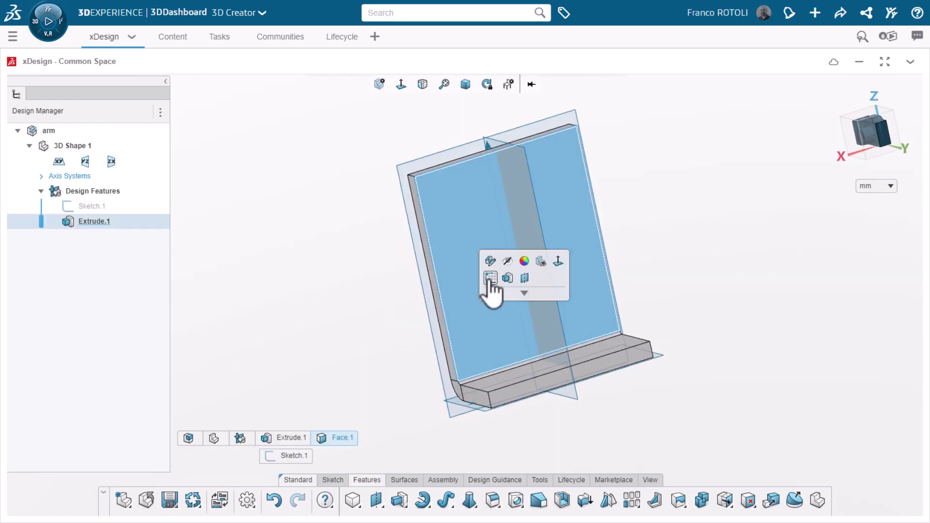
click(491, 281)
click(422, 500)
click(518, 138)
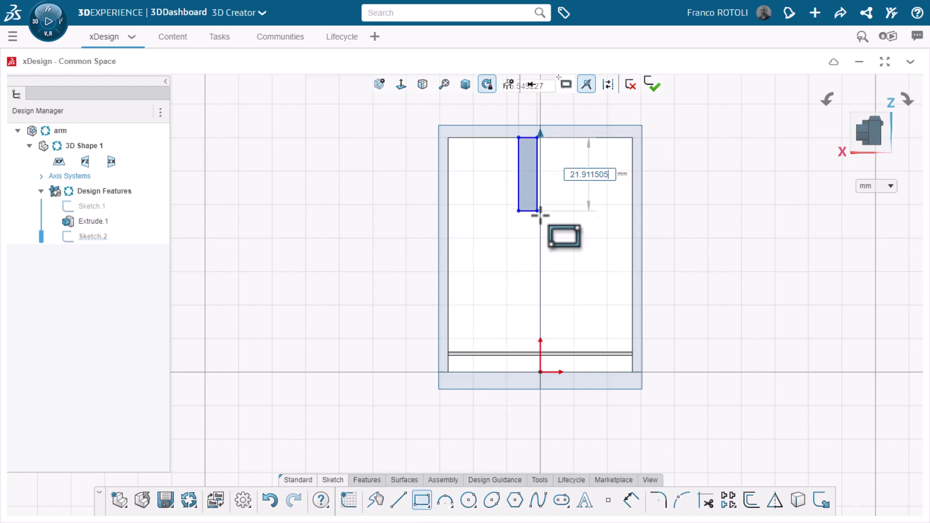
click(632, 310)
Step: Dimension the rectangle's height to 57 mm and the distance from the plate's left edge to the rectangle to 25 mm
click(632, 499)
click(632, 272)
click(708, 222)
text(57)
key(Return)
click(518, 203)
click(448, 189)
click(484, 109)
text(25)
key(Return)
Step: Round the rectangle's lower inner corner with a sketch fillet of 5 mm radius
click(658, 500)
click(532, 328)
key(Return)
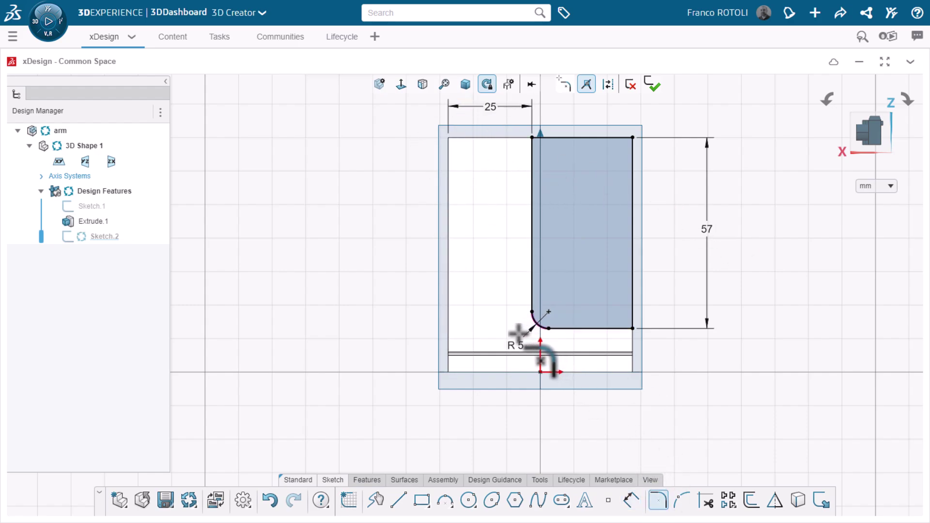
Step: Cut the rounded rectangle out of the vertical plate with Extrude Cut set to Through one way
click(370, 480)
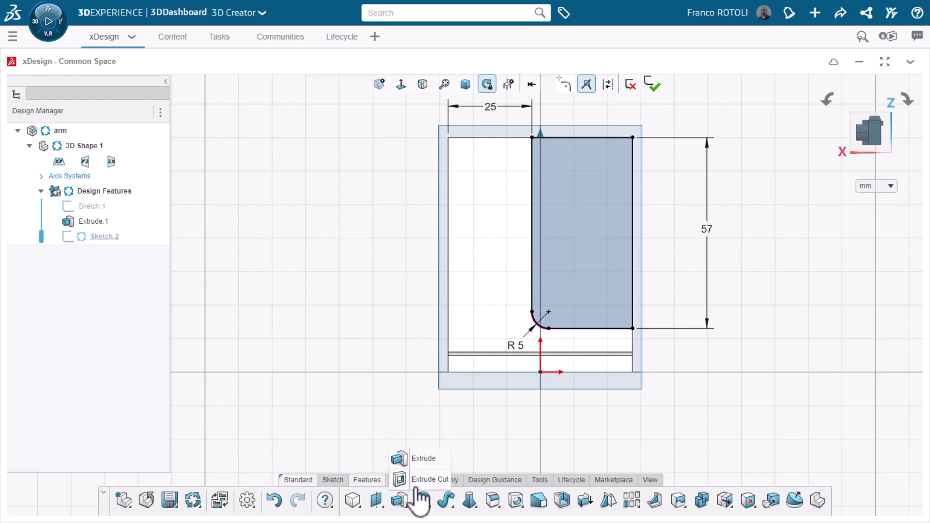
click(421, 480)
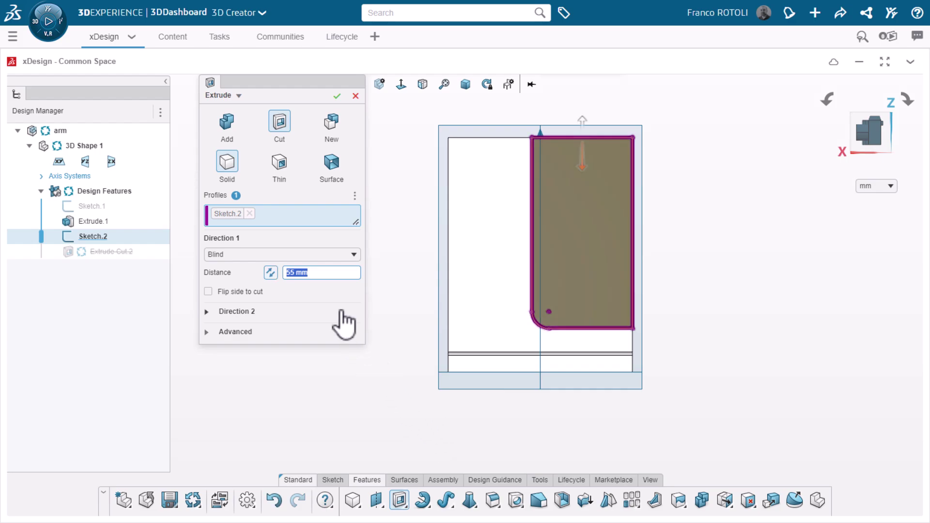
click(326, 258)
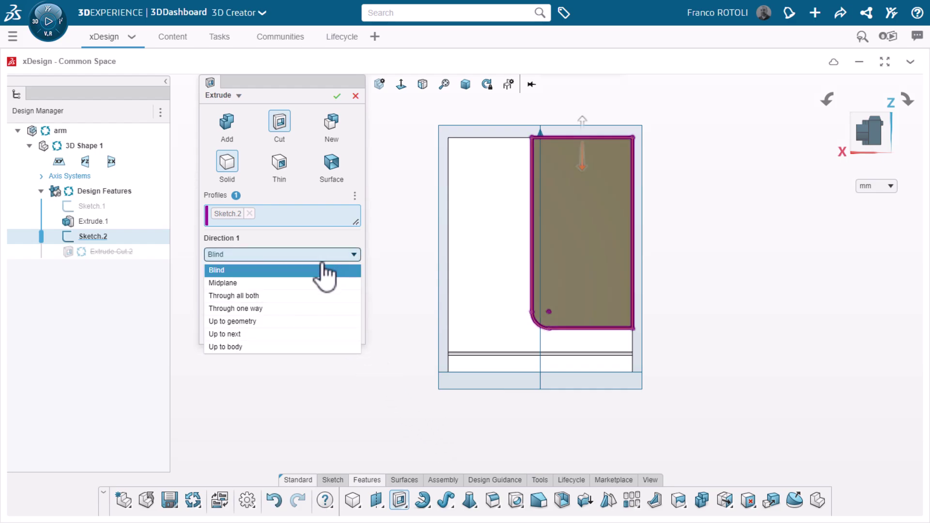
click(307, 309)
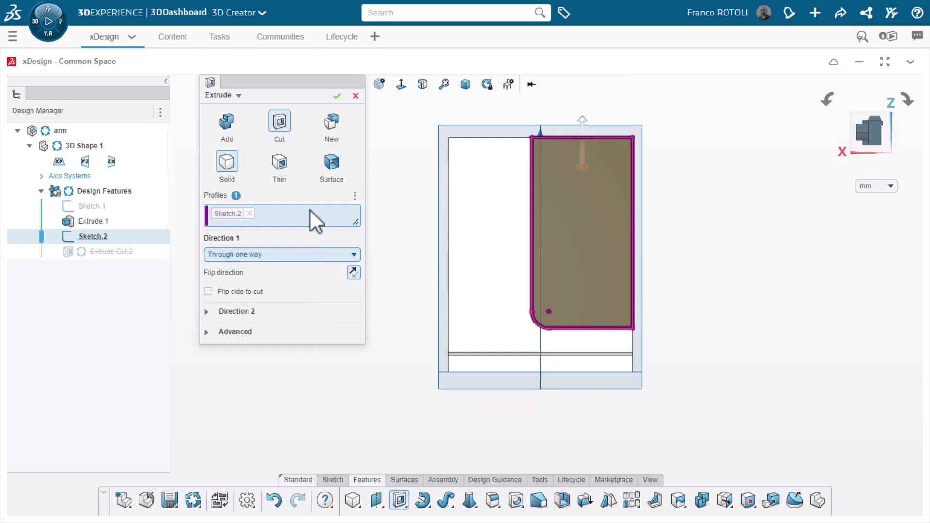
click(337, 96)
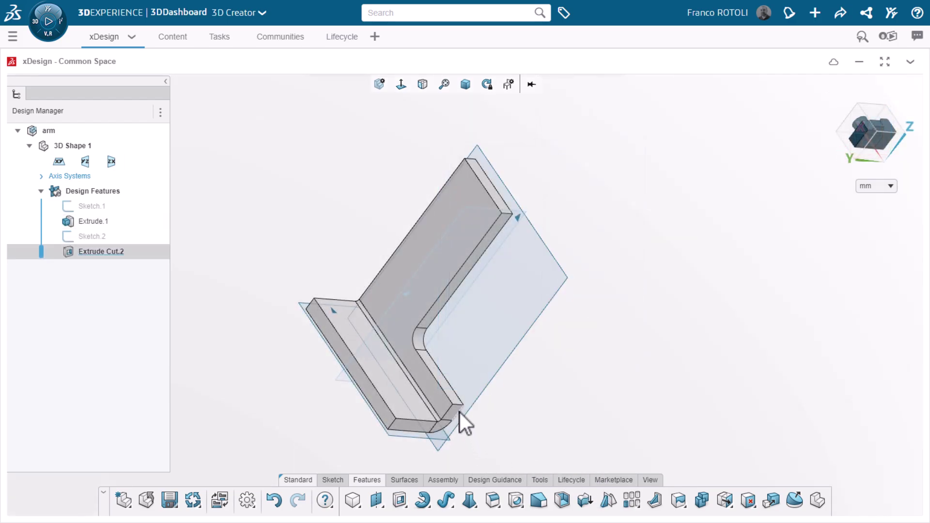
Step: Apply a constant 5 mm fillet to the outer corner edge of the short plate section below the cutout
click(459, 406)
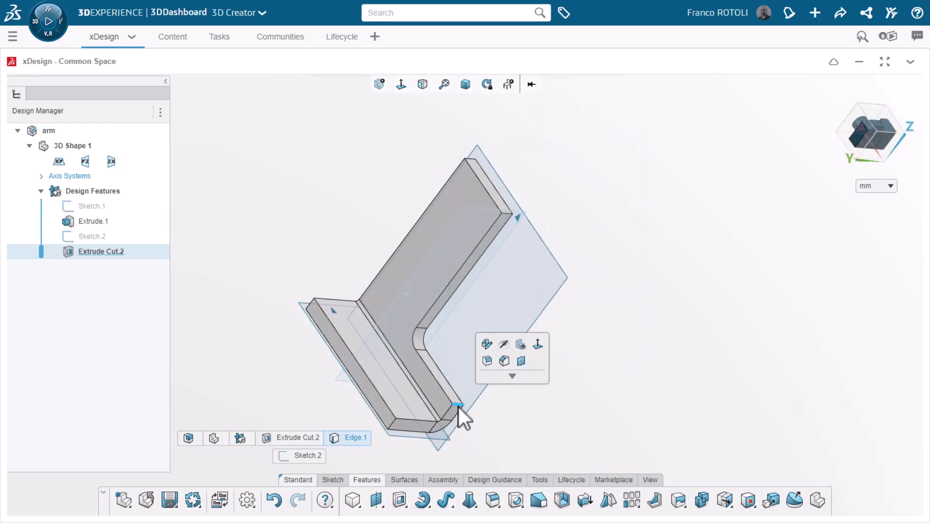
click(487, 361)
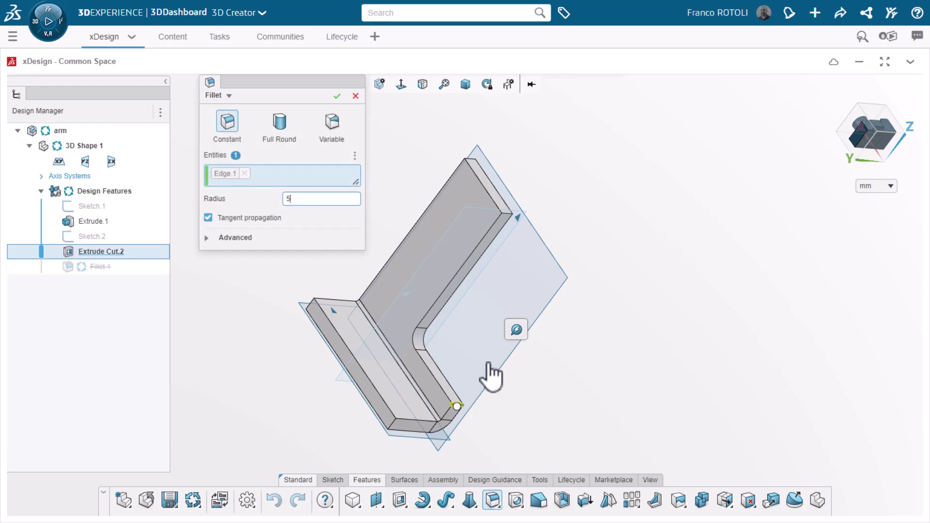
text(5)
key(Return)
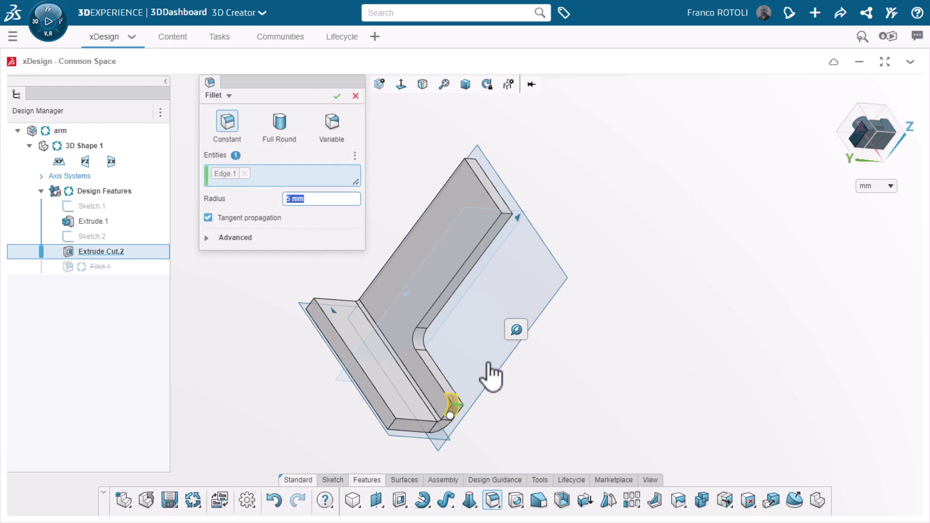
click(337, 97)
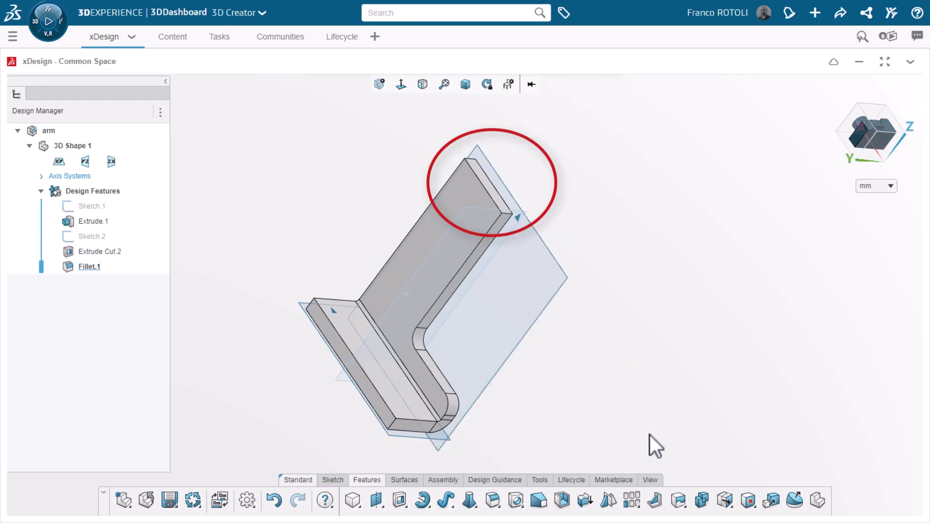
Step: Apply a Full Round fillet to the arm's free upper end using its two side faces and the end face
click(502, 495)
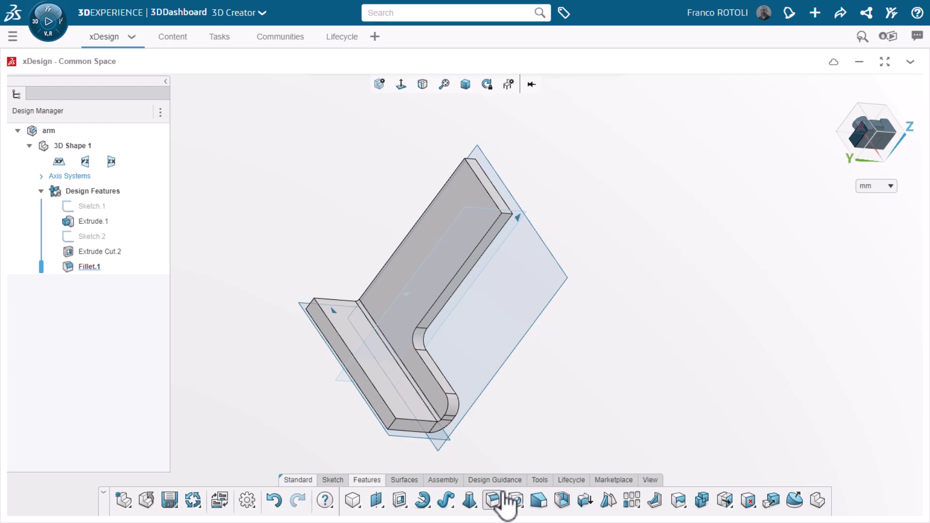
click(499, 497)
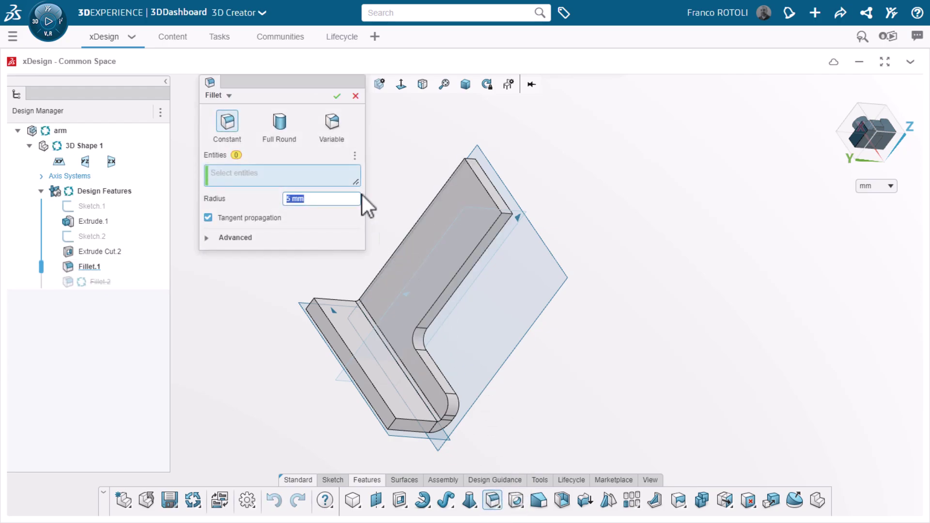
click(287, 130)
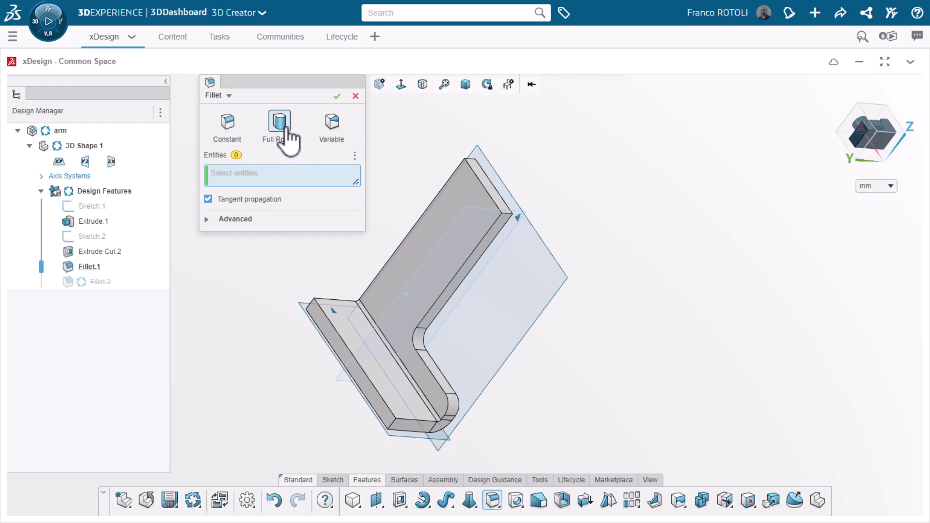
click(500, 223)
click(479, 191)
middle_drag(479, 191, 460, 187)
click(456, 171)
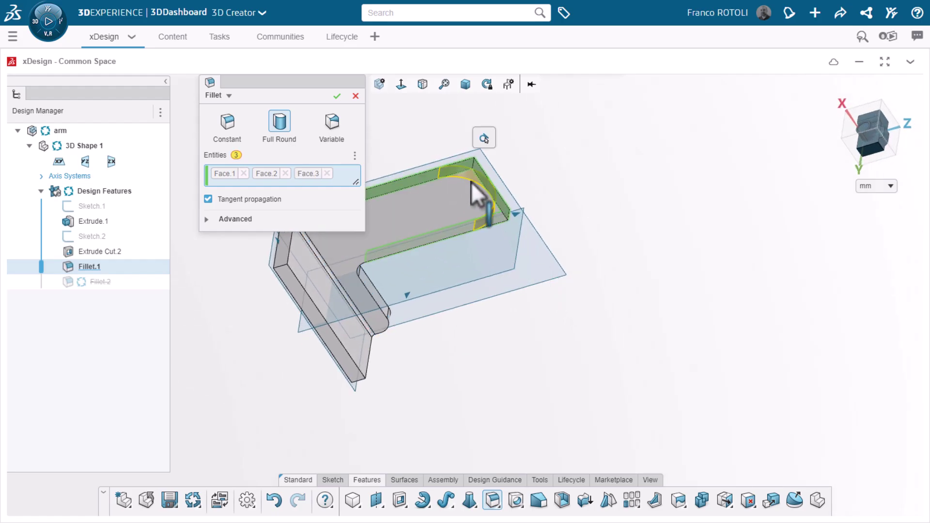
click(337, 97)
middle_drag(659, 236, 441, 348)
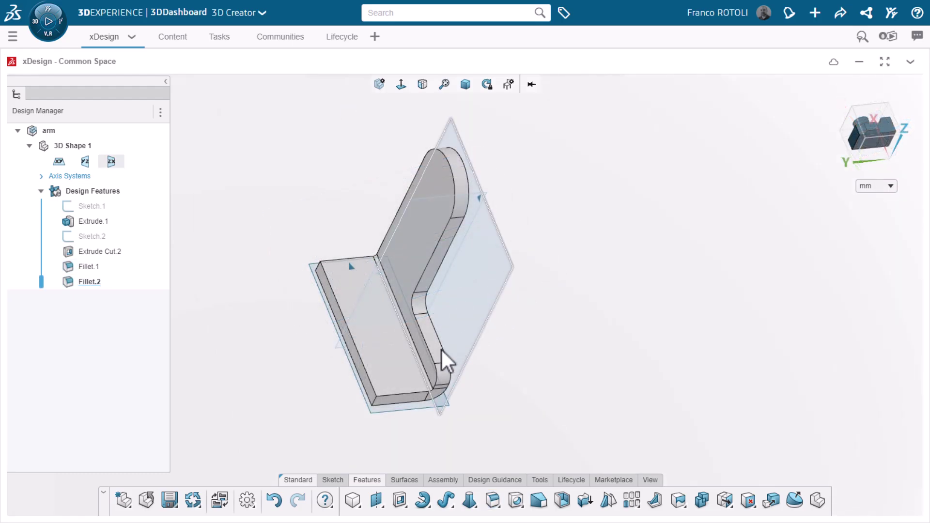
Step: Apply a constant 5 mm fillet to the two outer corner edges of the base plate, adding the second edge from the selection suggestions
click(376, 401)
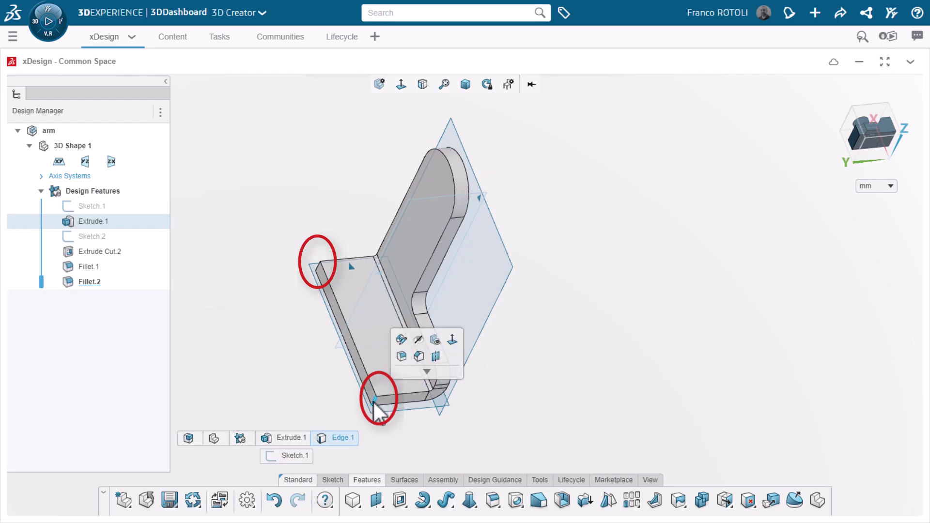
click(401, 357)
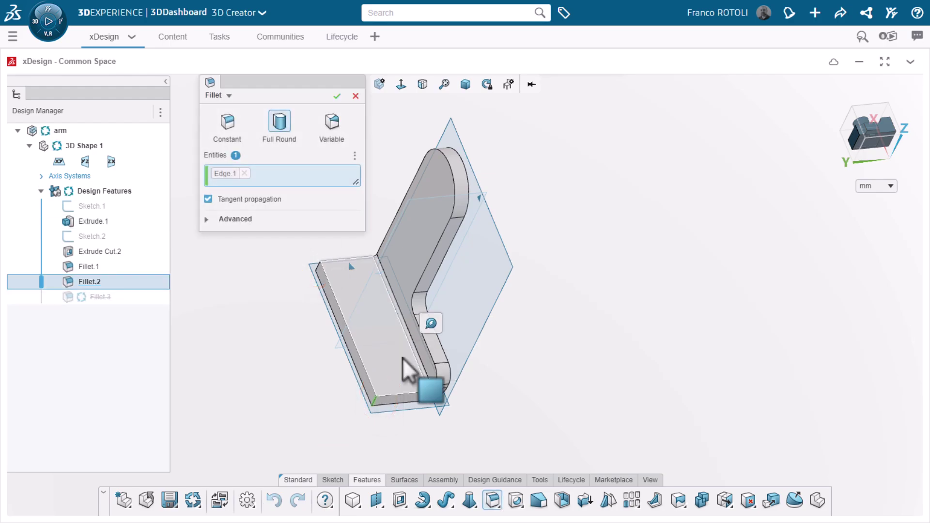
mouse_move(430, 333)
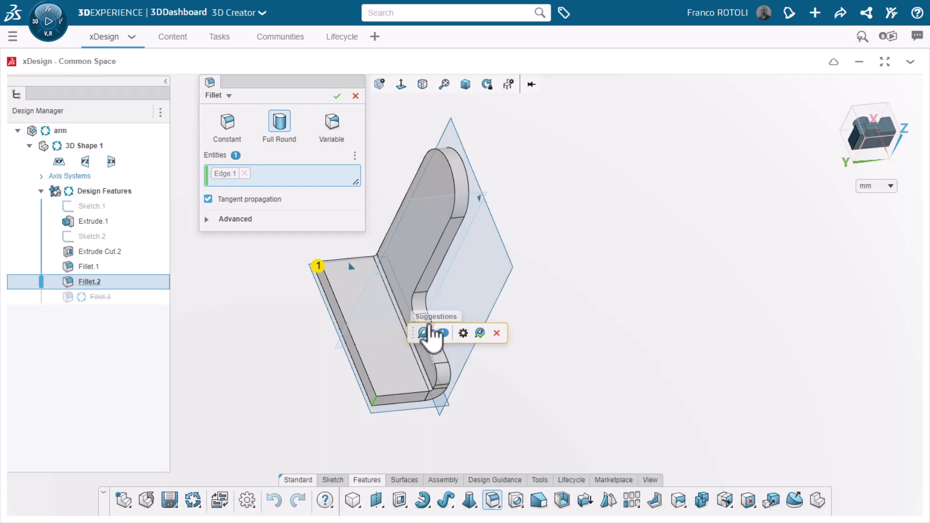
click(479, 333)
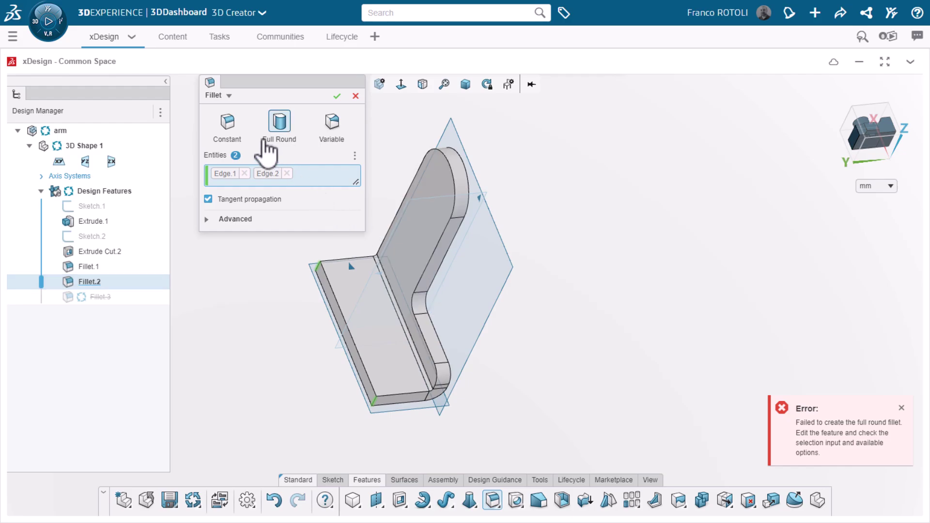
click(237, 126)
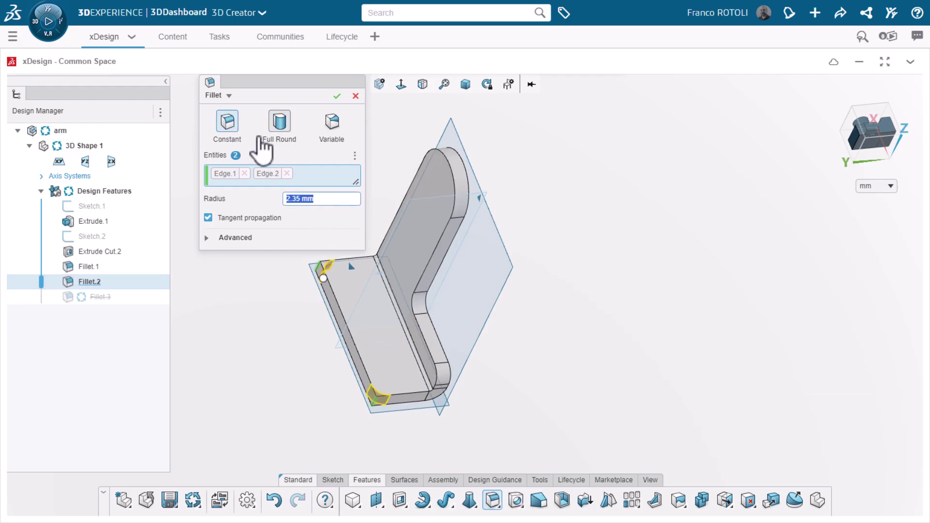
double_click(323, 200)
triple_click(323, 201)
text(5)
key(Return)
key(Return)
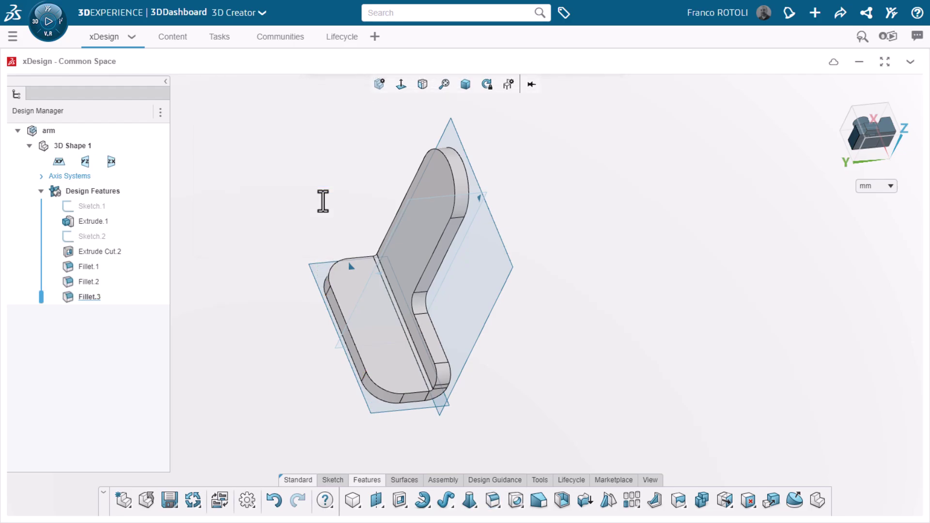
Step: On the vertical plate's outer face, sketch a vertical construction line about 30 mm long down from the rounded end's centre
middle_drag(579, 330, 457, 245)
click(464, 246)
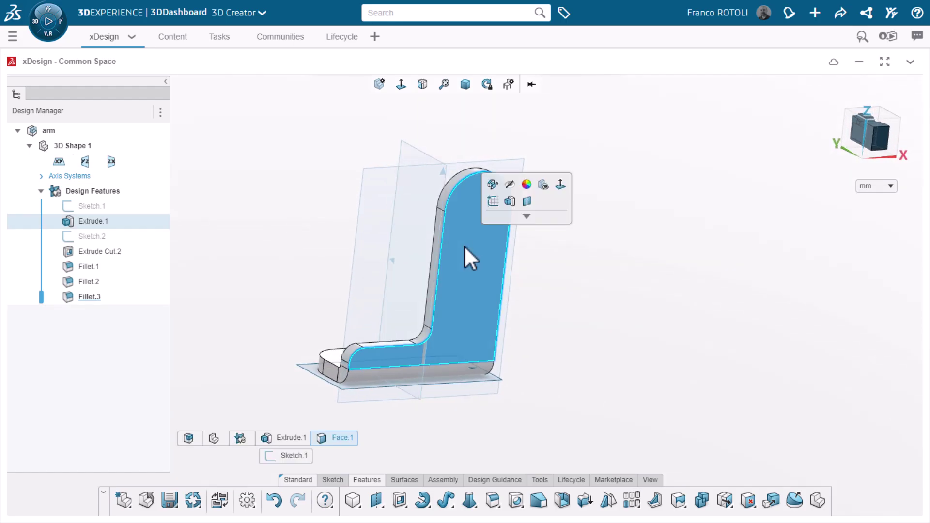
click(492, 203)
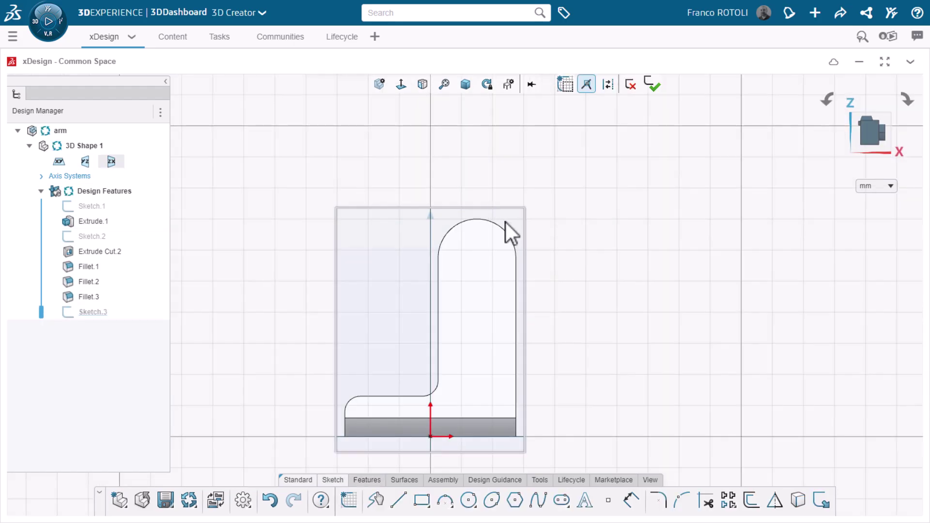
click(399, 500)
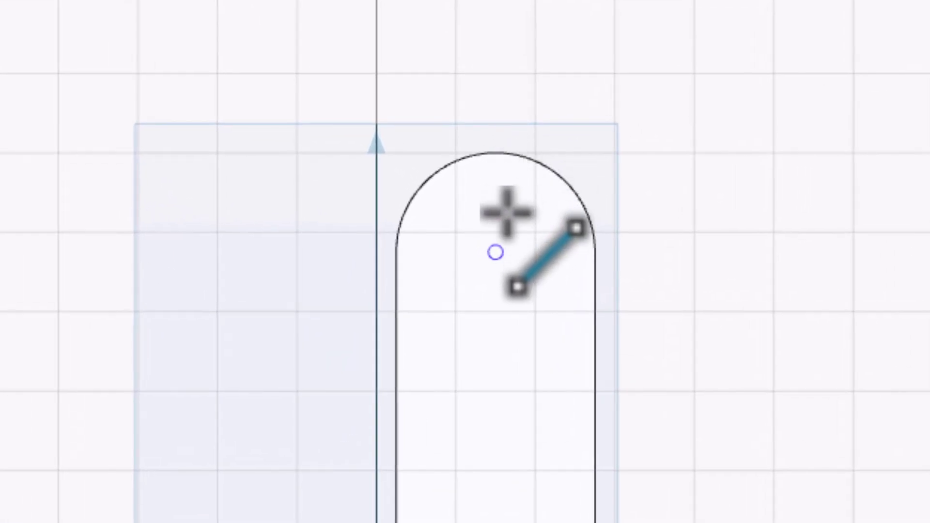
click(495, 252)
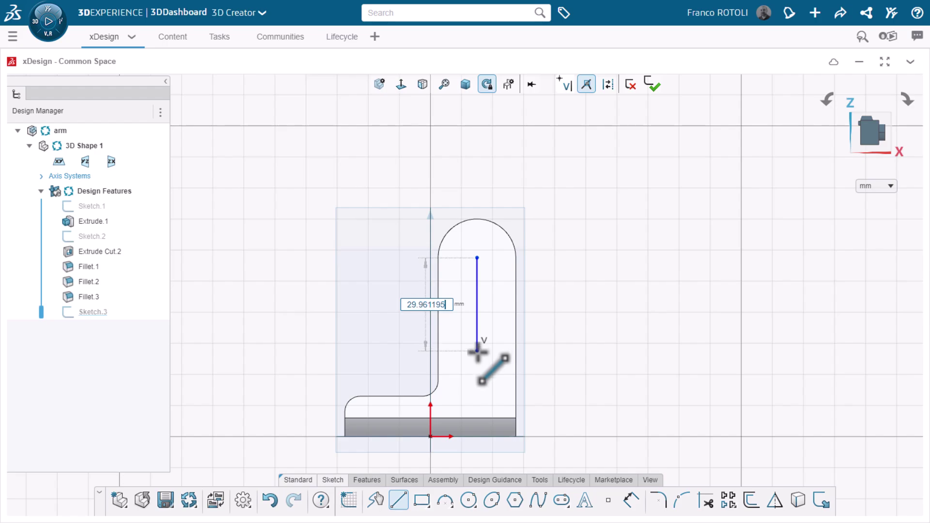
click(477, 351)
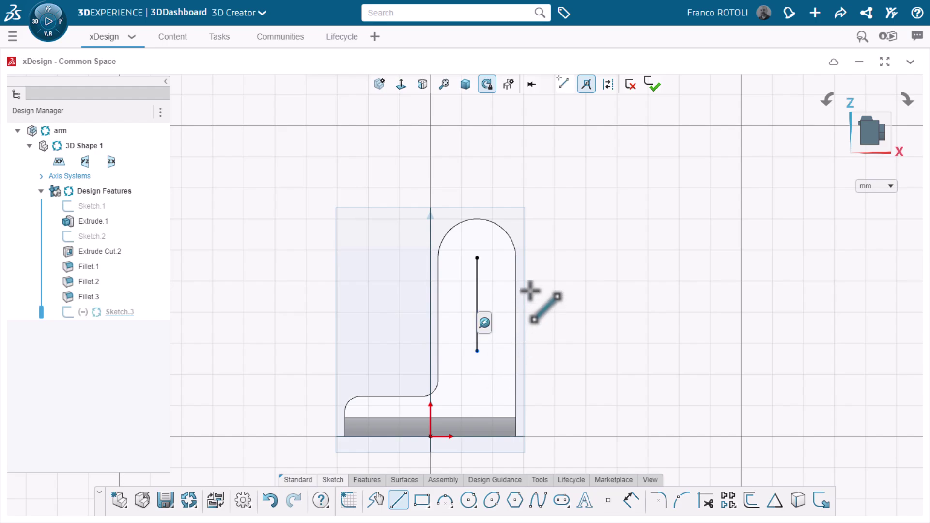
key(Escape)
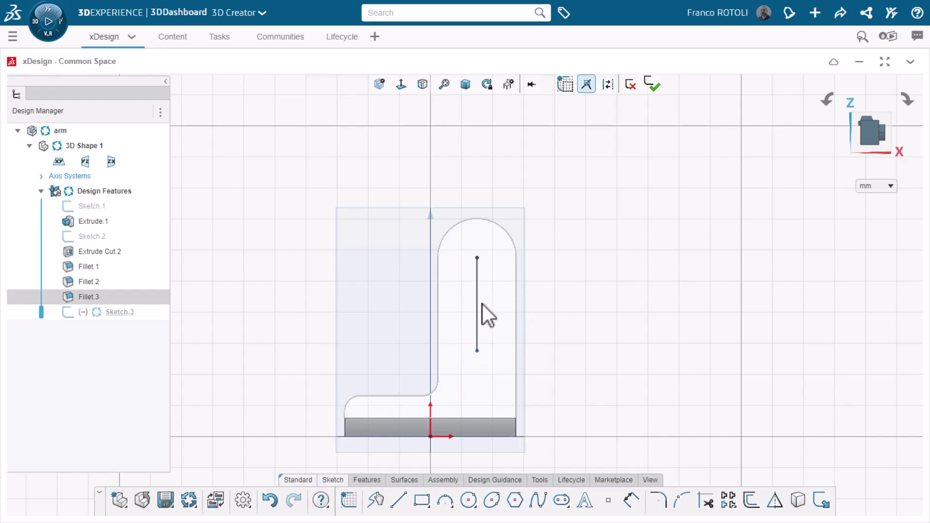
click(478, 306)
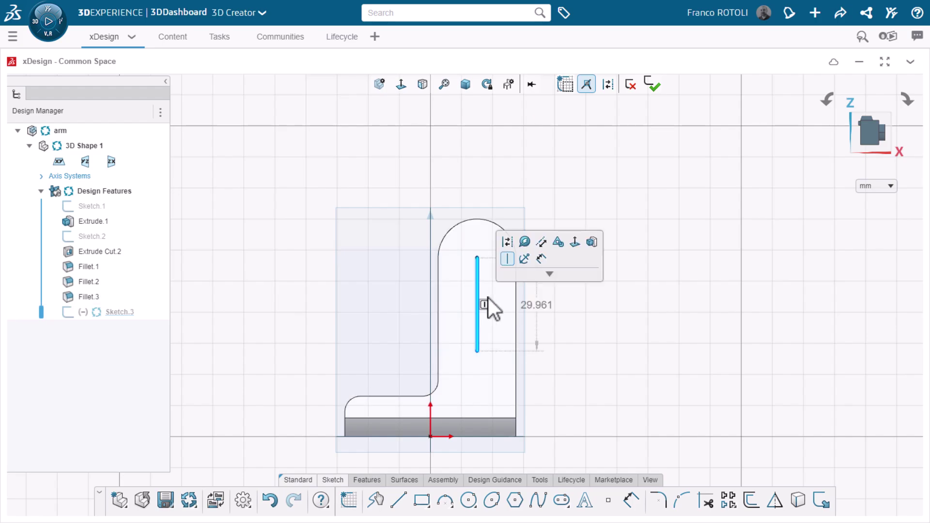
click(508, 262)
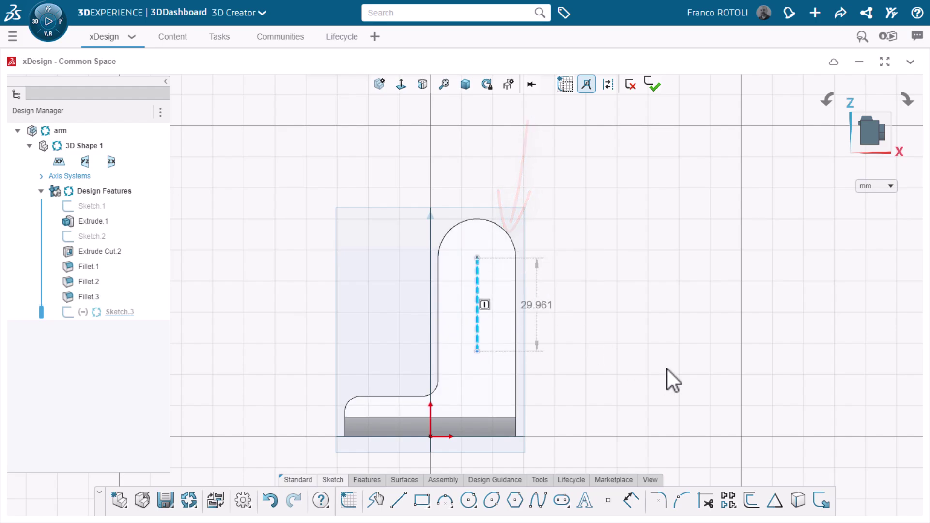
key(Escape)
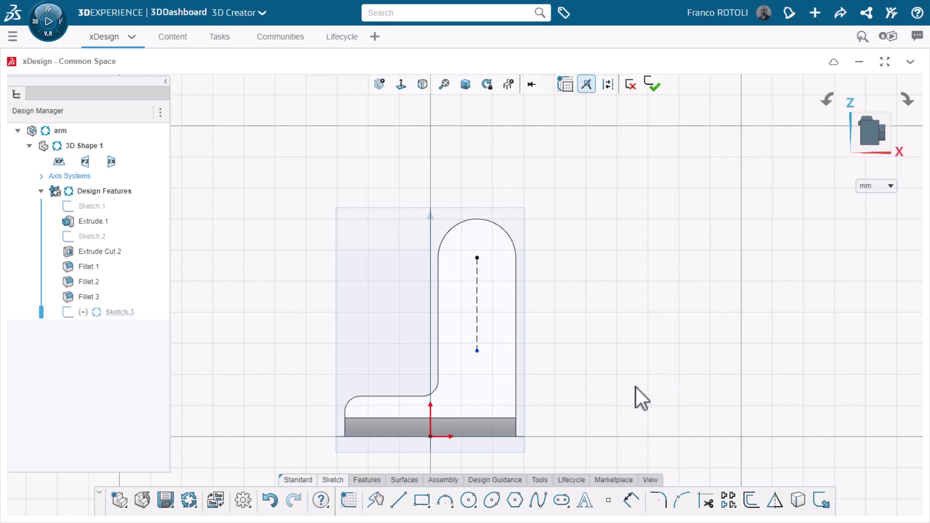
Step: Sketch a circle centred on the construction line and dimension its diameter to 3 mm
click(468, 500)
click(478, 282)
click(488, 291)
click(631, 500)
click(485, 289)
click(568, 243)
text(3)
key(Return)
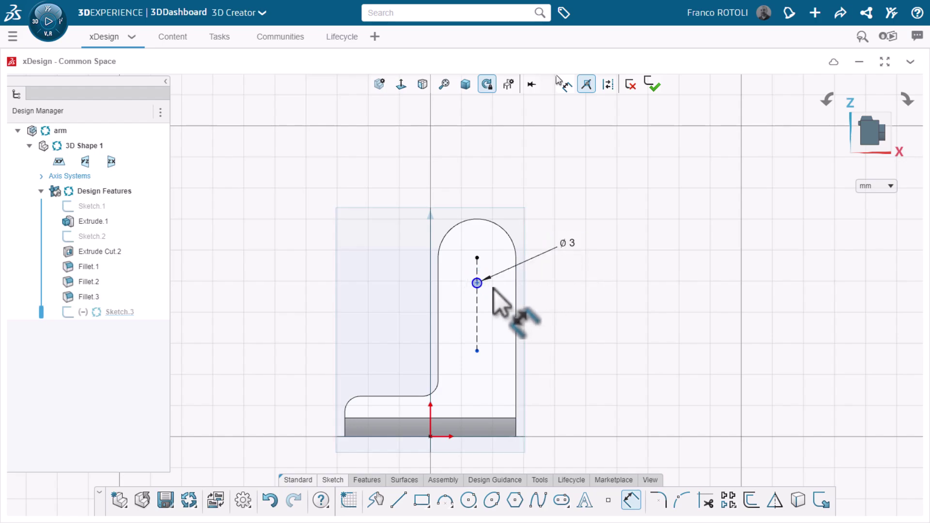
Step: Dimension the circle's height above the part's bottom edge to 63 mm
click(487, 438)
click(579, 356)
text(63)
key(Return)
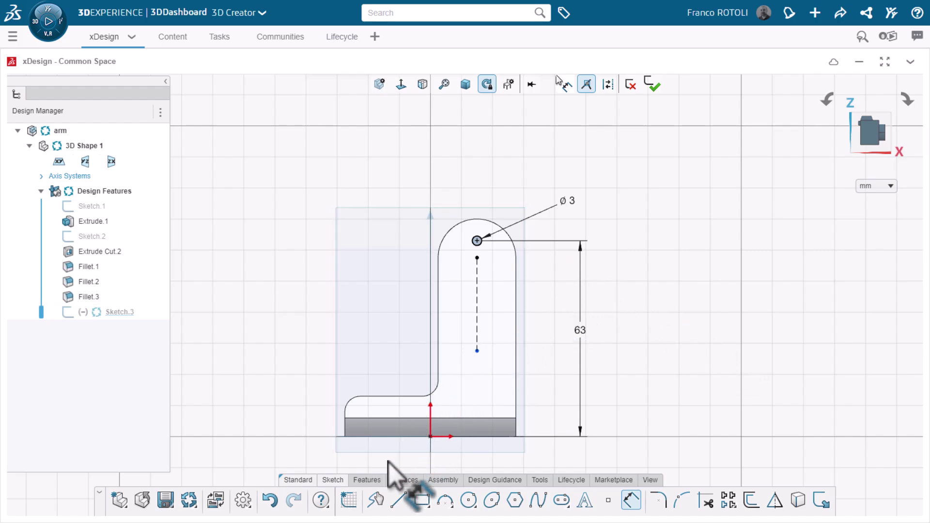
Step: Extrude the circle as an added solid pin with a blind distance of 5 mm outward from the plate
click(366, 480)
click(400, 500)
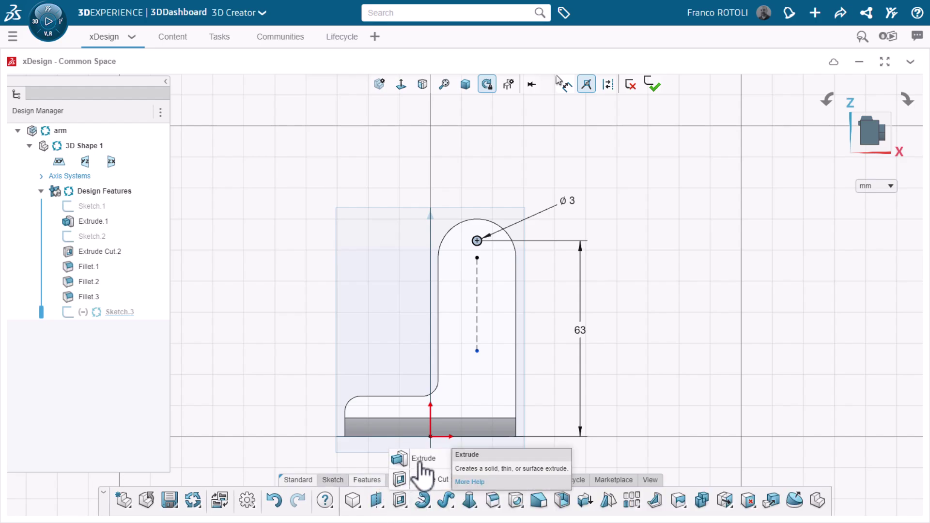
click(421, 460)
middle_drag(545, 339, 458, 346)
text(5)
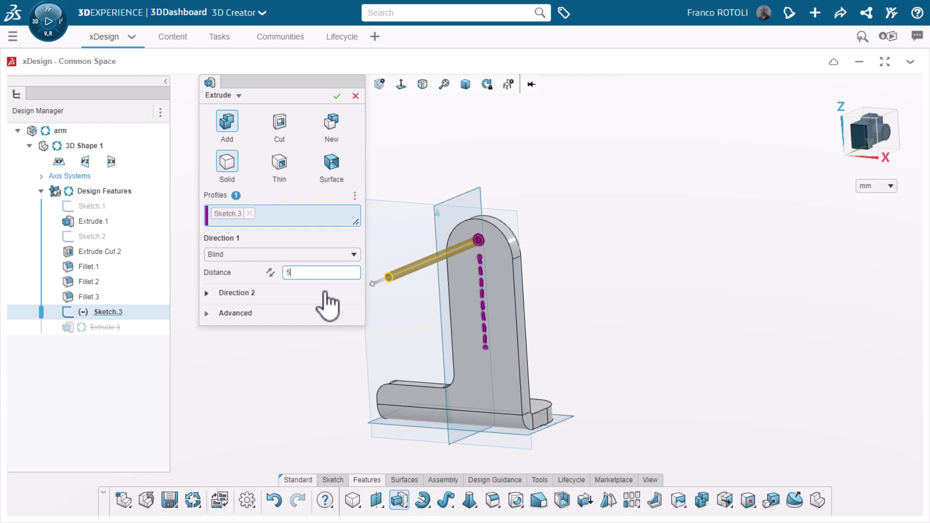
key(Return)
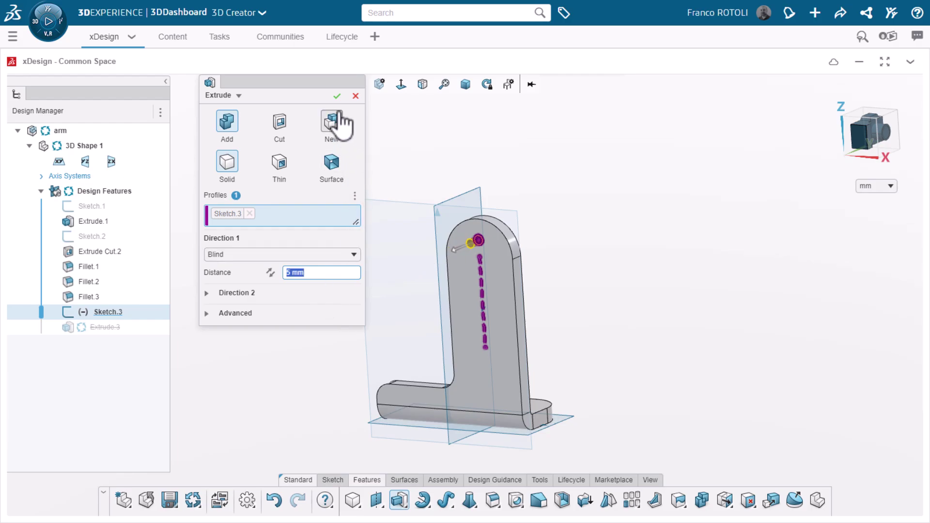
click(337, 96)
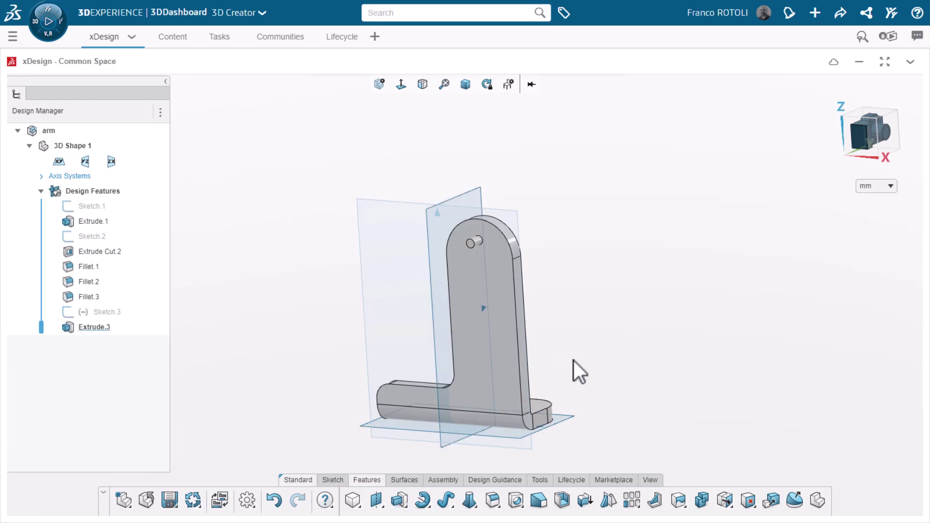
Step: Hide the reference planes and save the arm part
click(649, 479)
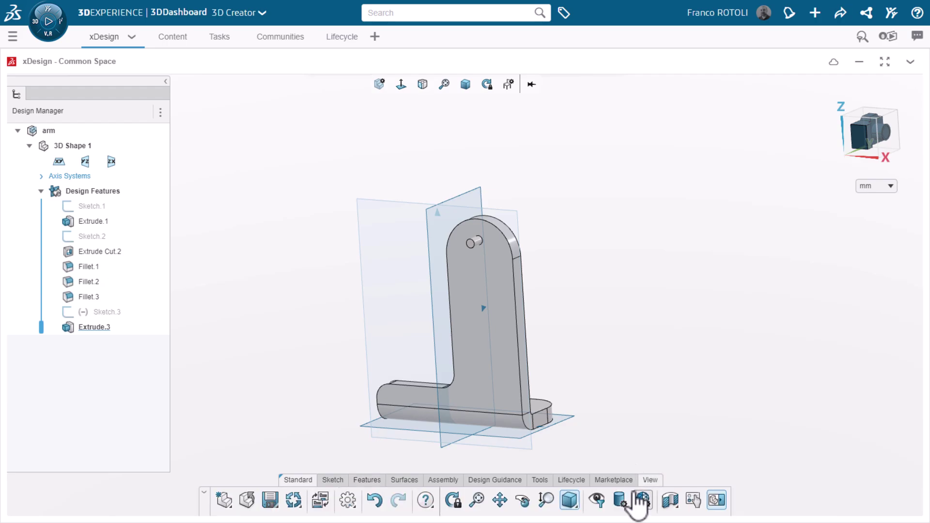
click(596, 500)
click(597, 372)
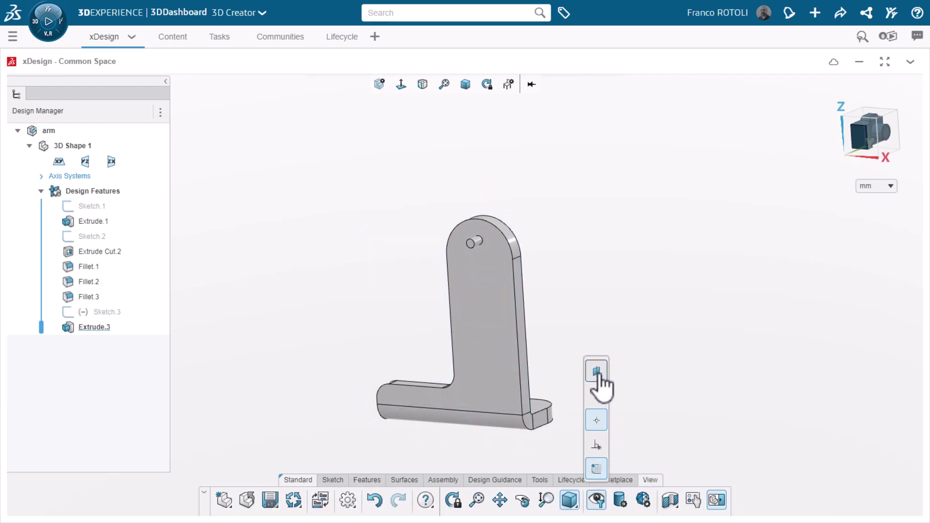
click(577, 310)
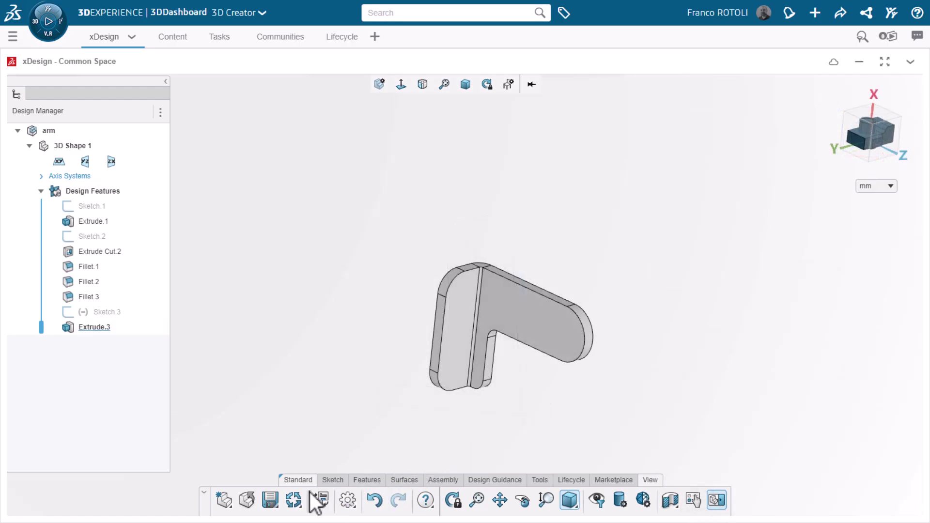
click(274, 502)
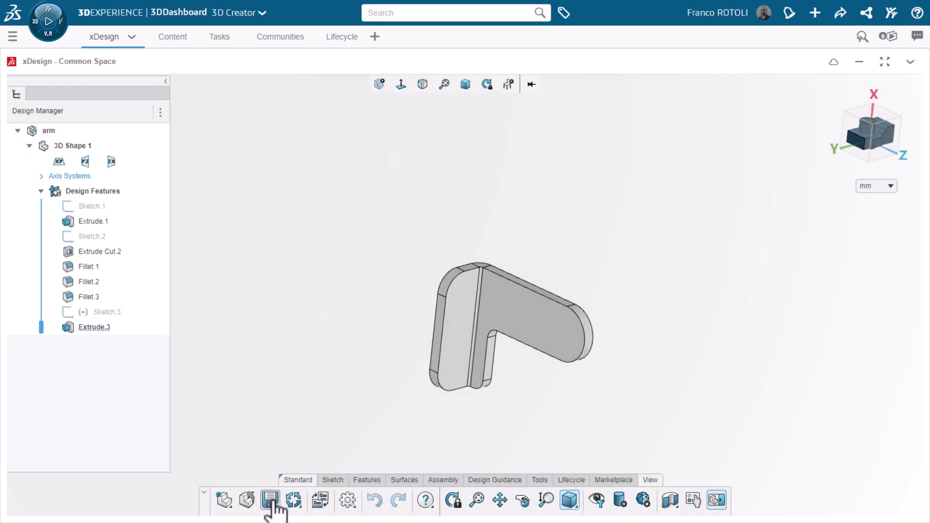